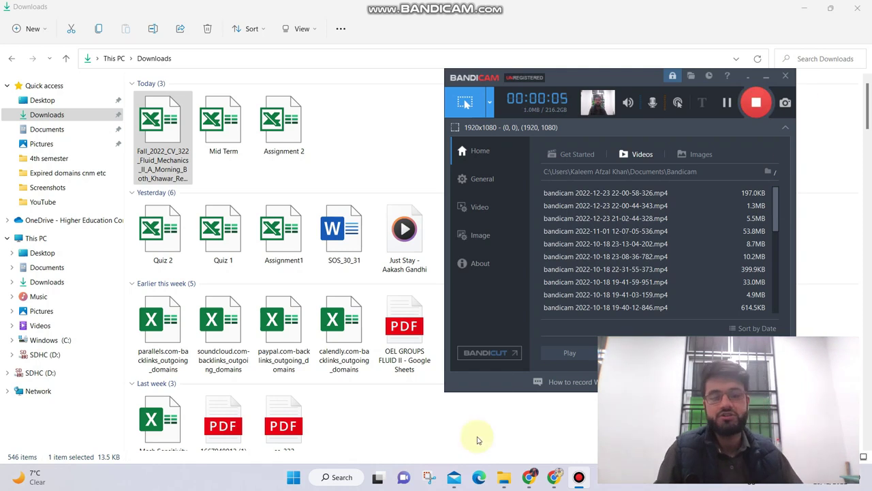
# Open a new Chrome tab and search Google for 'coolcivilengineering'.
pyautogui.click(529, 477)
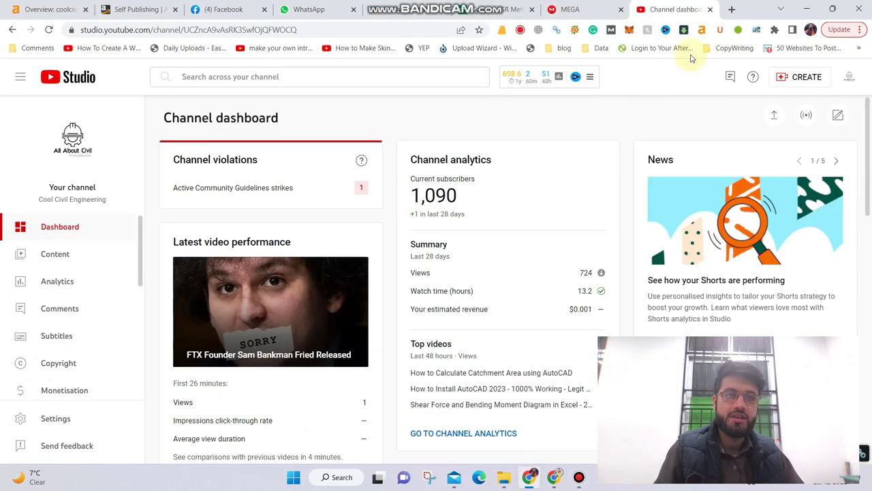
pyautogui.click(734, 7)
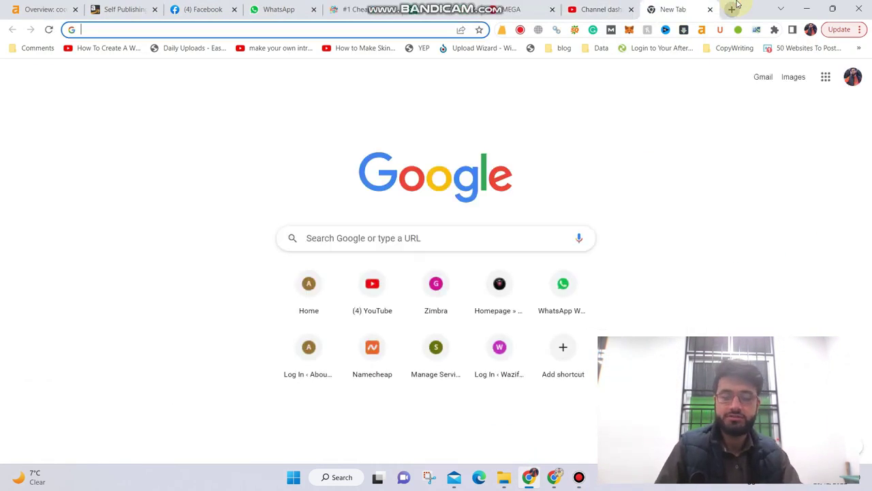
pyautogui.write('google.com/adsense/new/u/1/pub-5757255798957744/home')
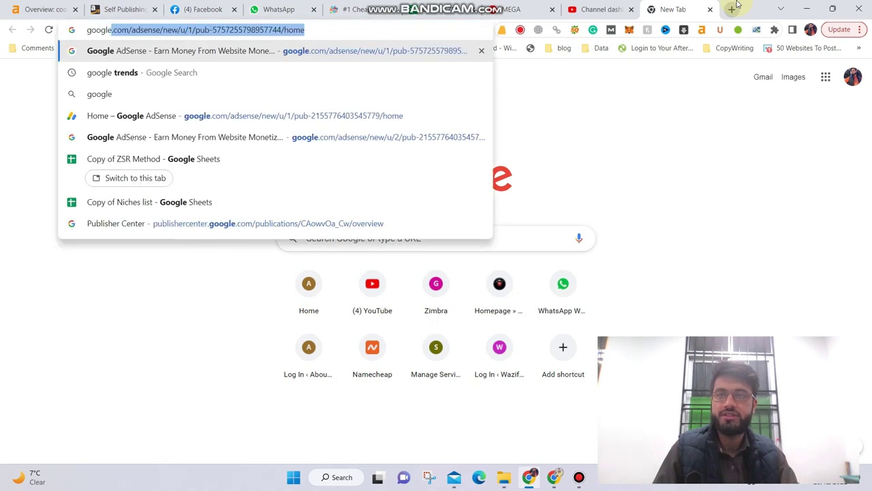
pyautogui.click(434, 237)
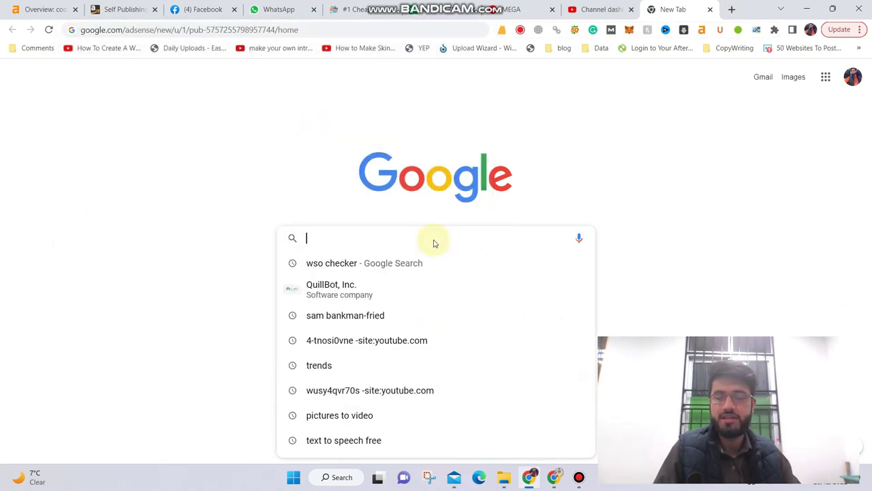
pyautogui.write('cool')
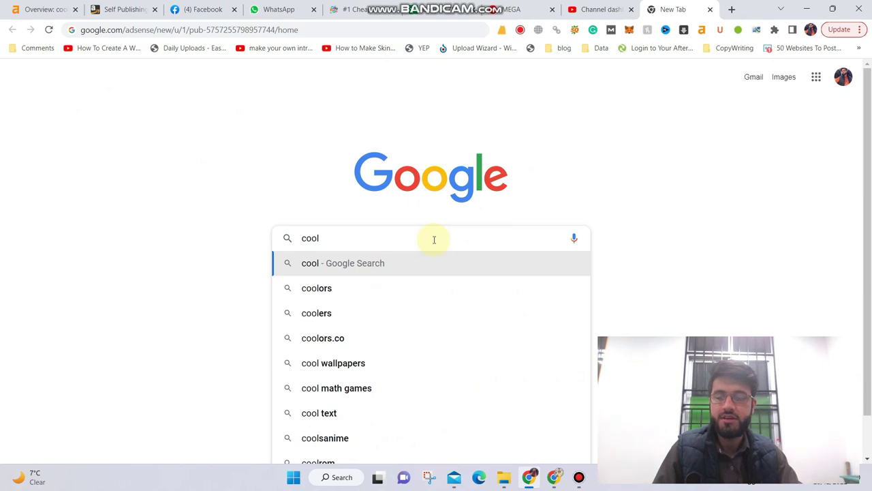
pyautogui.write('civilengin')
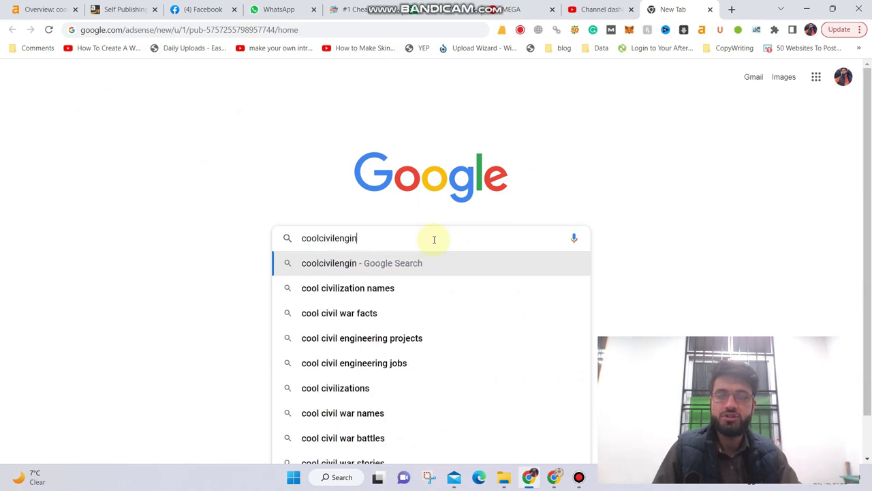
pyautogui.write('eering.')
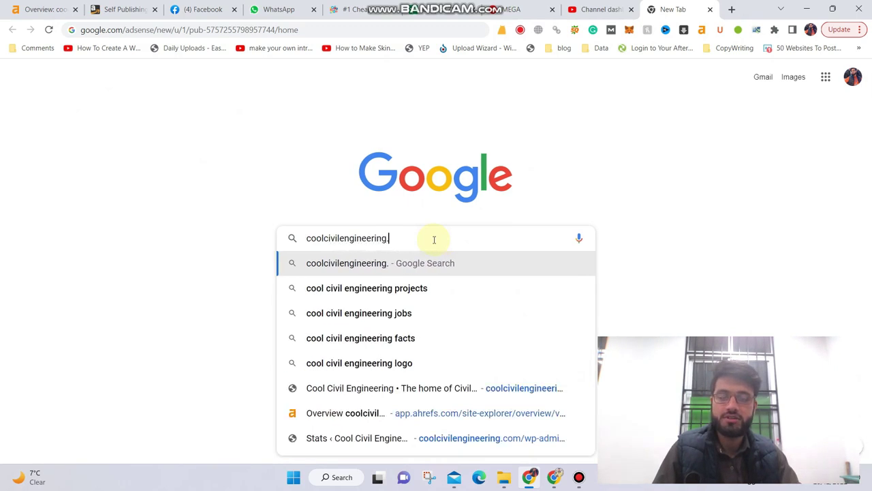
pyautogui.write('c')
pyautogui.press('BackSpace')
pyautogui.press('BackSpace')
pyautogui.press('BackSpace')
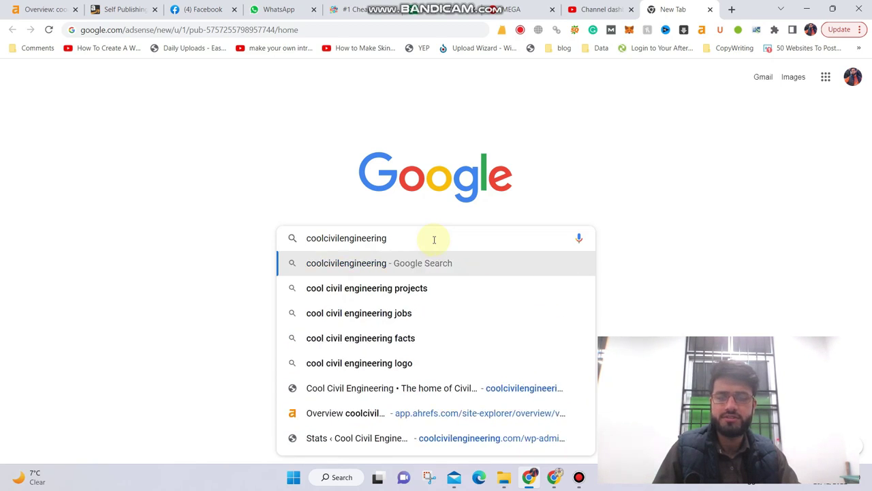
pyautogui.press('Return')
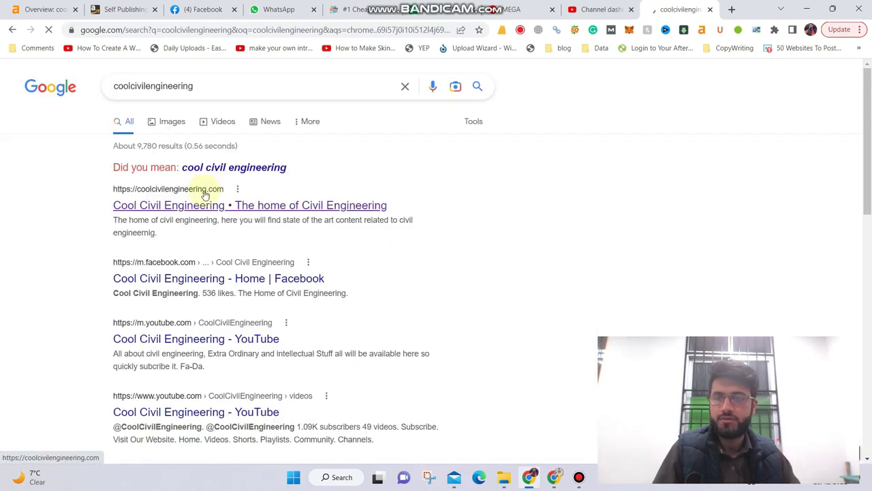
# Open the Cool Civil Engineering site and search it for 'ptv'.
pyautogui.click(191, 210)
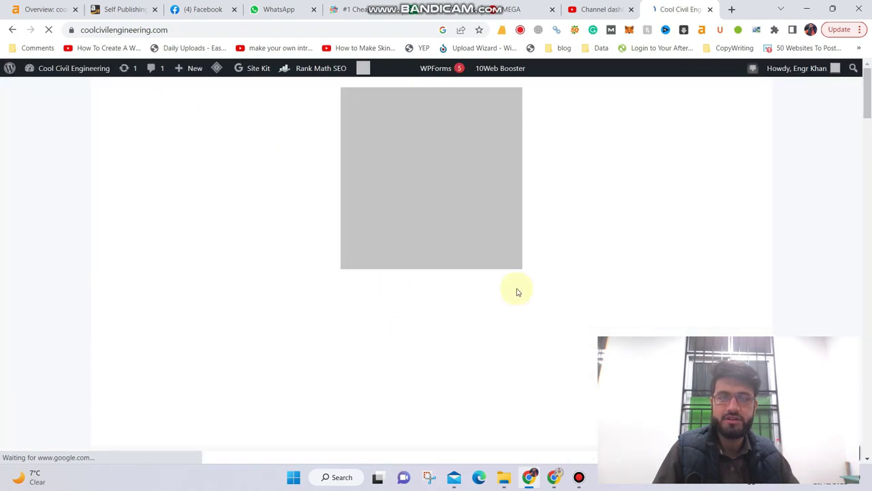
pyautogui.scroll(-4, 517, 292)
pyautogui.click(637, 219)
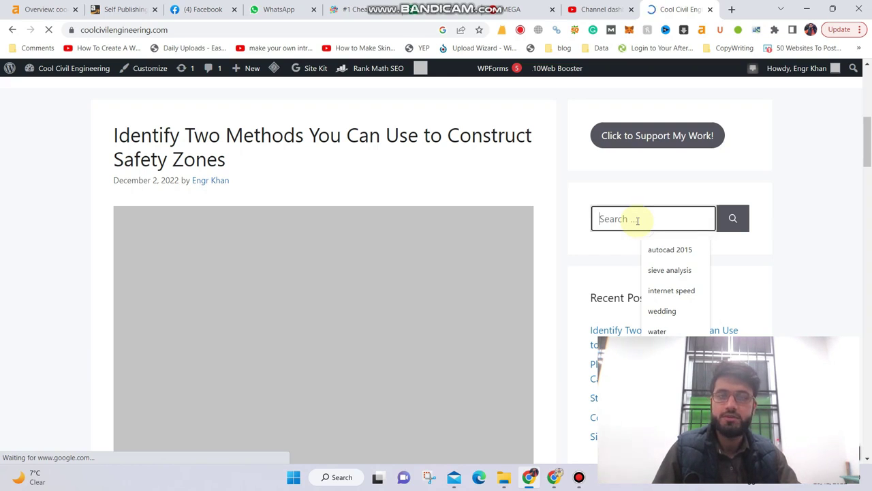
pyautogui.write('p')
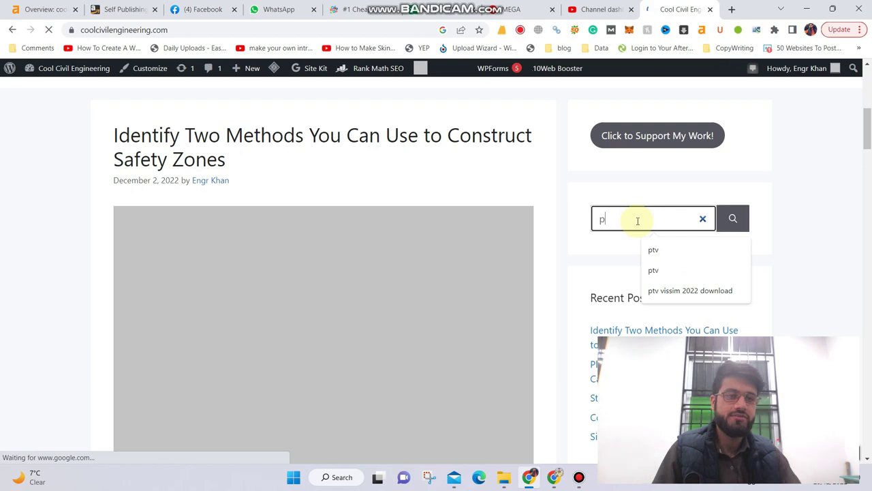
pyautogui.write('tv')
pyautogui.press('Return')
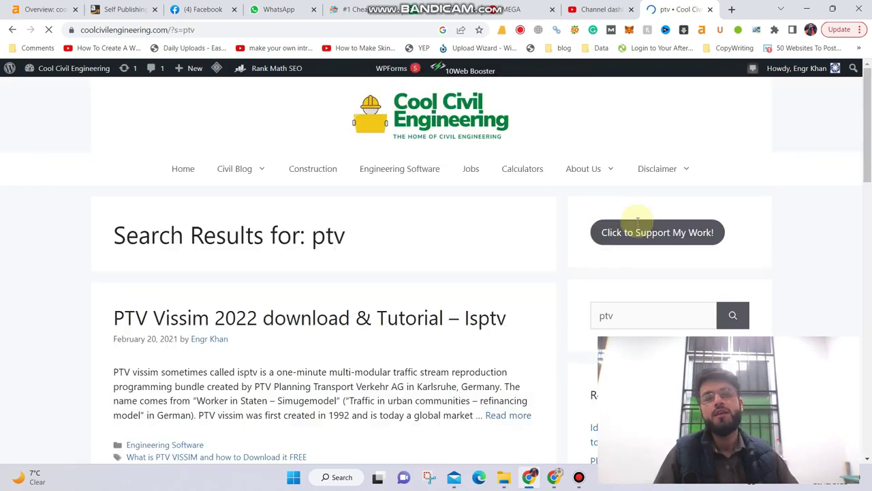
# Open the 'PTV Vissim 2022 download & Tutorial' post and find its download link.
pyautogui.scroll(-2, 494, 222)
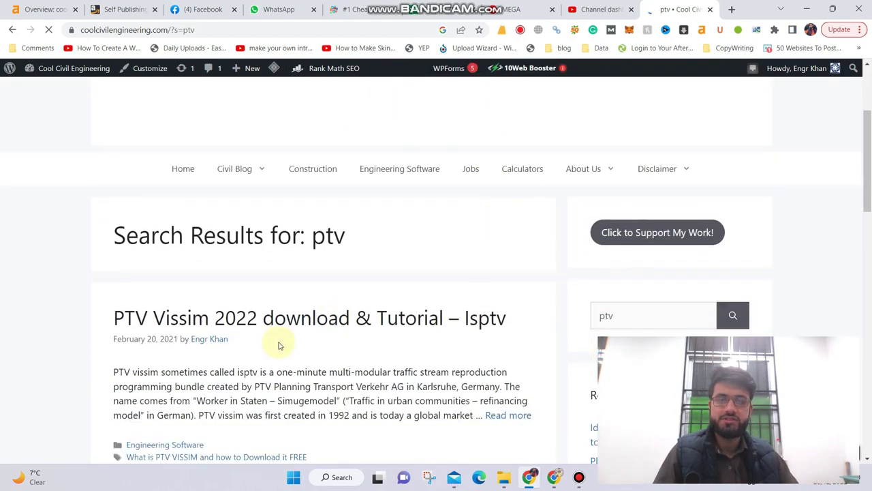
pyautogui.scroll(-1, 191, 287)
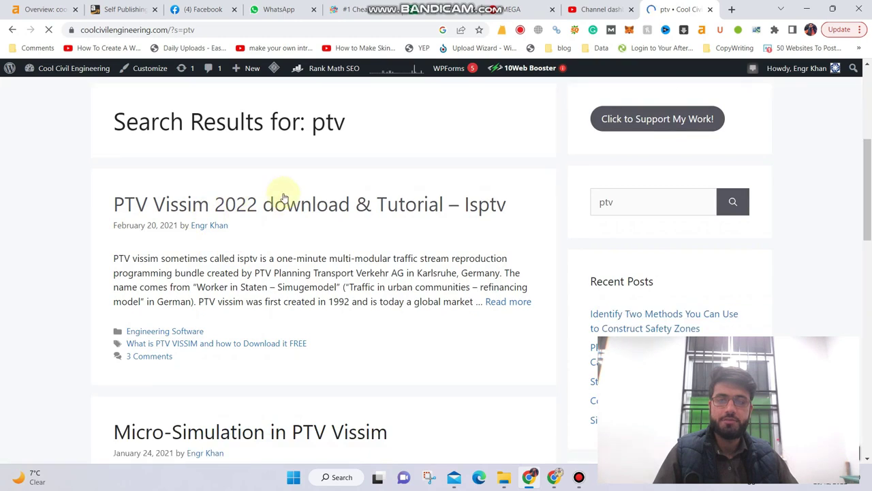
pyautogui.click(524, 229)
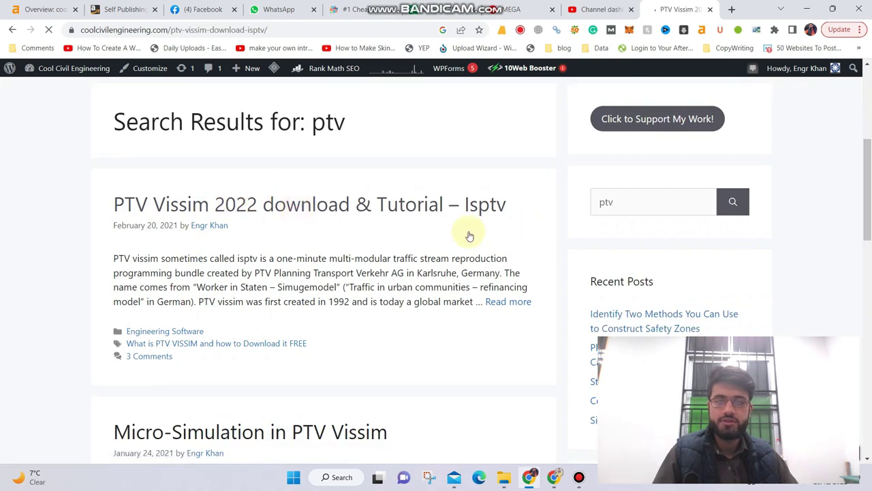
pyautogui.scroll(-15, 469, 235)
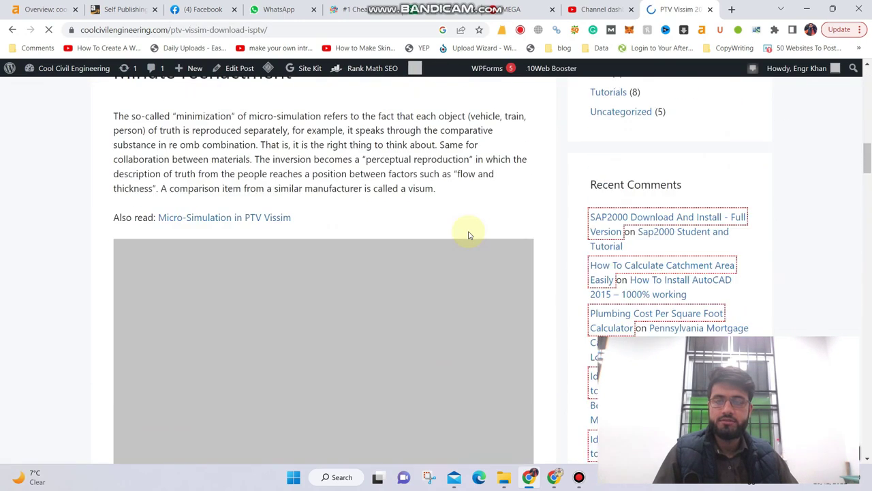
pyautogui.scroll(-20, 468, 233)
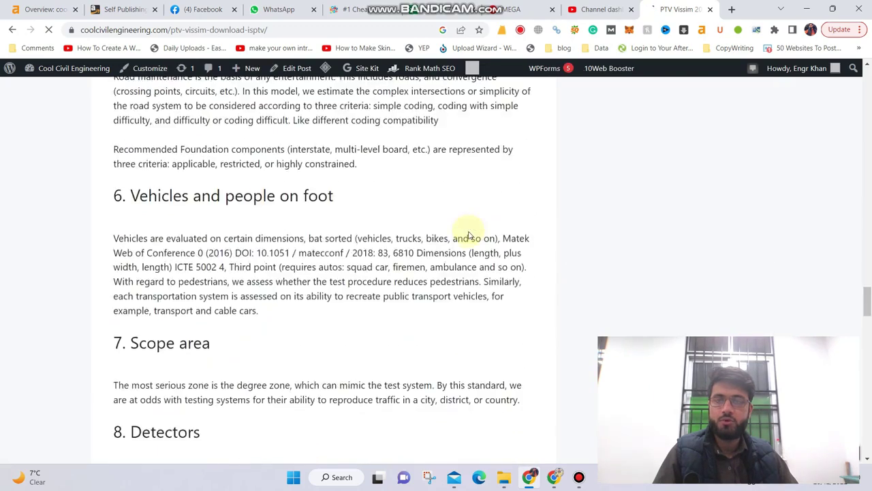
pyautogui.scroll(1, 469, 235)
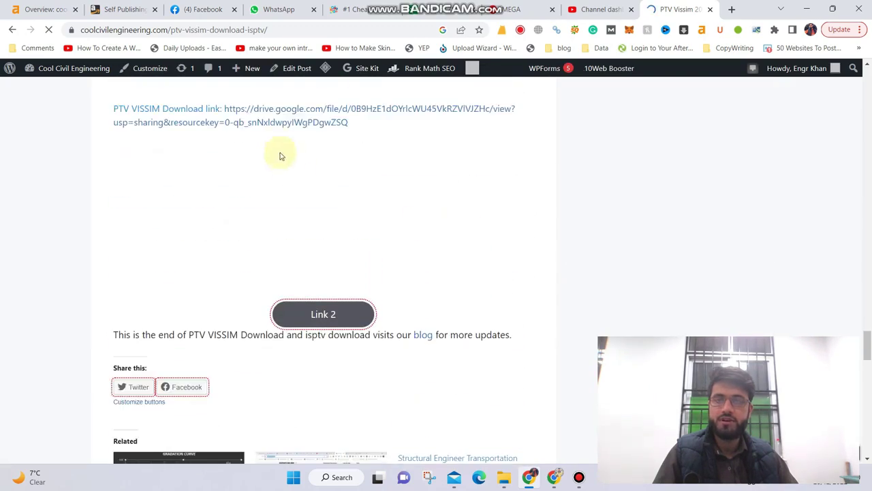
# Download Setup_VISSIM_9.00-05_win32_Uni_Full.exe from the Google Drive link, bypassing the virus-scan warning.
pyautogui.click(286, 112)
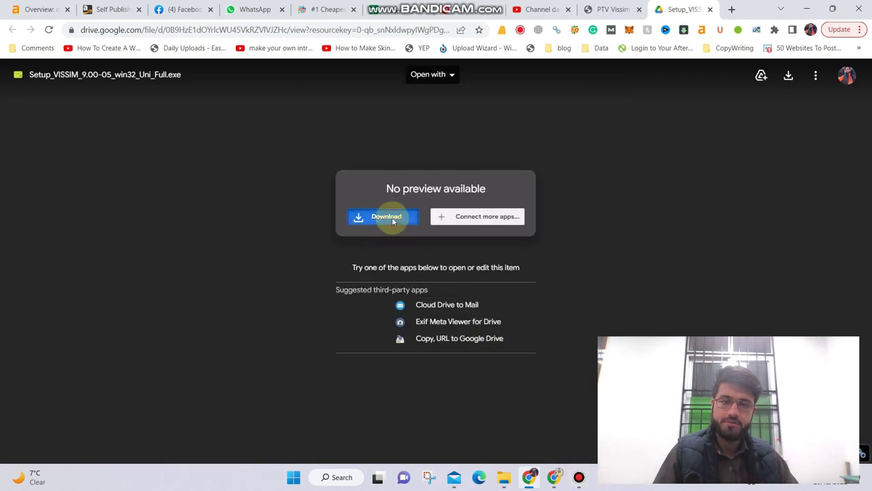
pyautogui.click(391, 217)
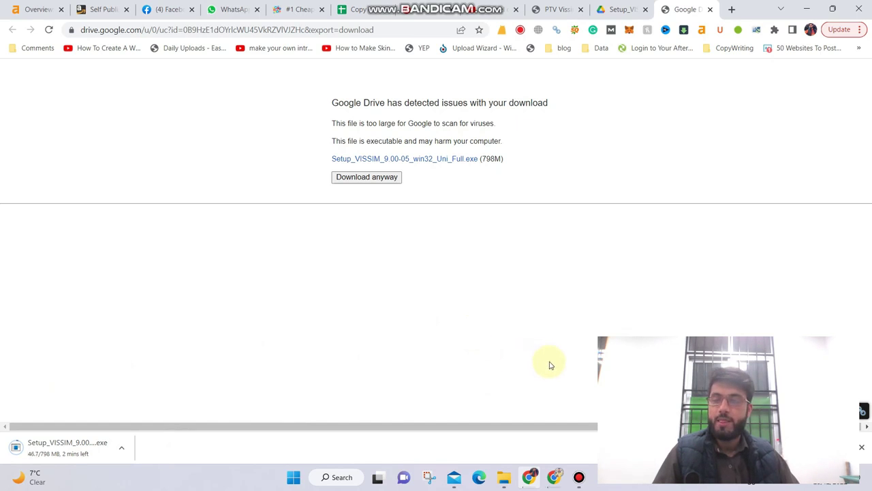
pyautogui.click(579, 477)
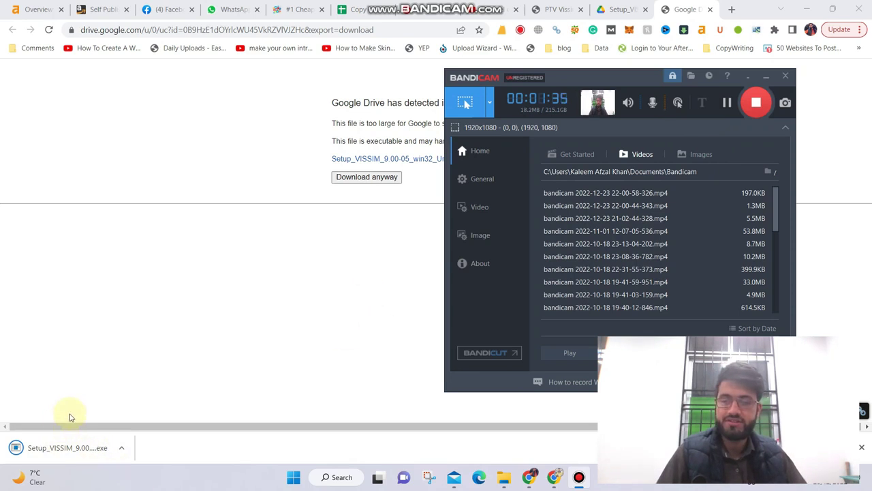
# Launch the downloaded Setup_VISSIM_9.00-05_win32 installer.
pyautogui.click(83, 446)
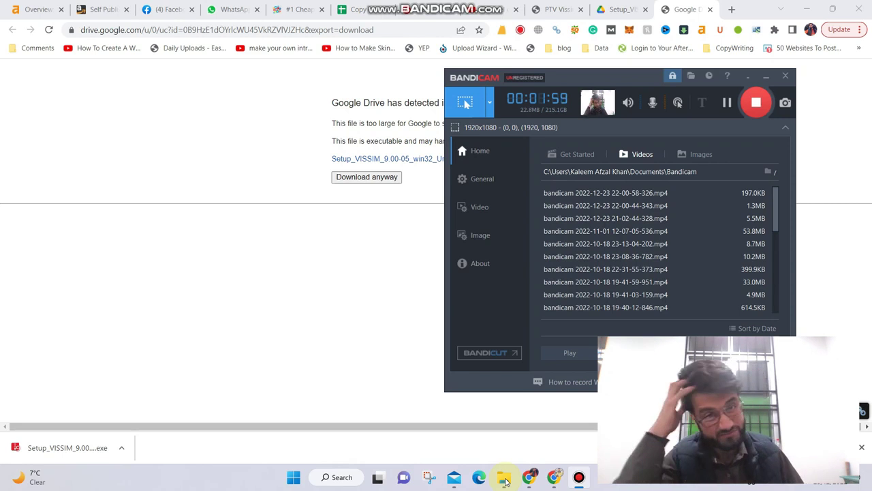
# Run Setup_VISSIM_9.00-05_win32 from the Downloads folder and clear Explorer off the desktop.
pyautogui.moveTo(505, 481)
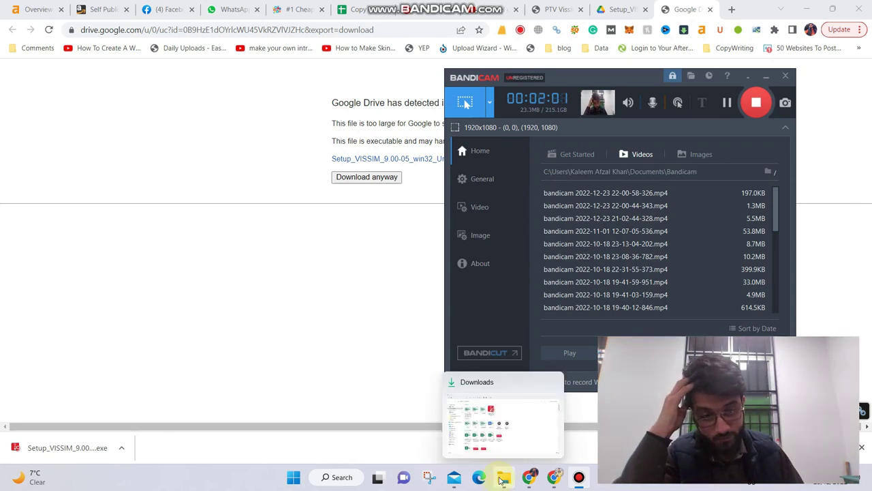
pyautogui.click(493, 458)
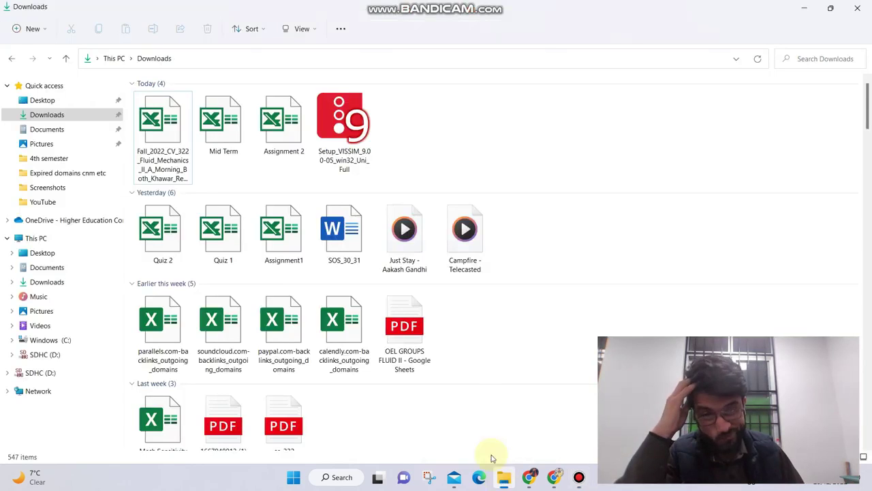
pyautogui.doubleClick(344, 128)
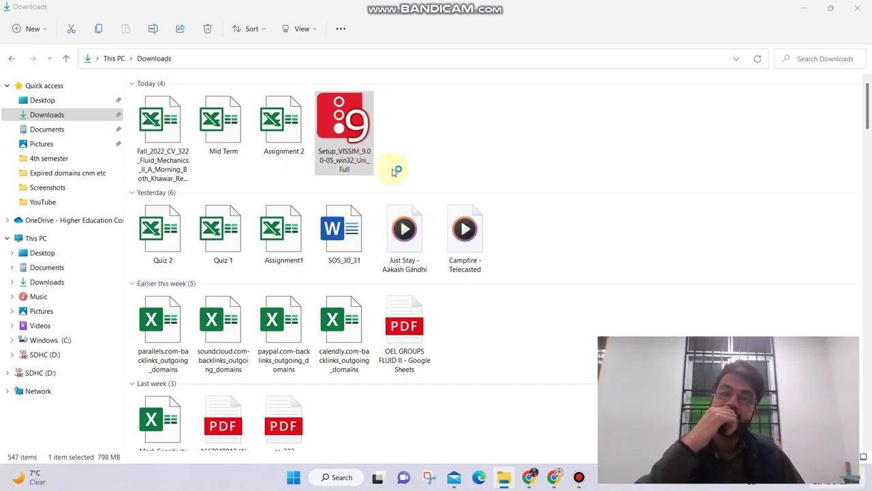
pyautogui.click(869, 477)
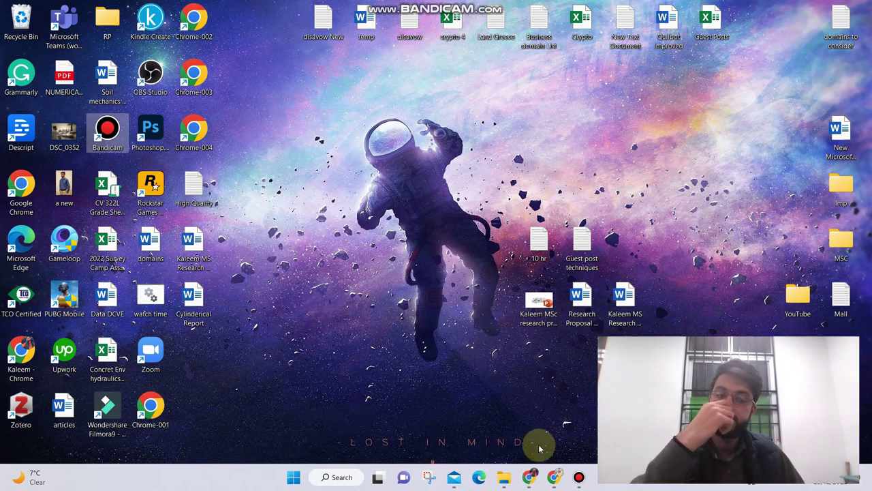
pyautogui.moveTo(504, 481)
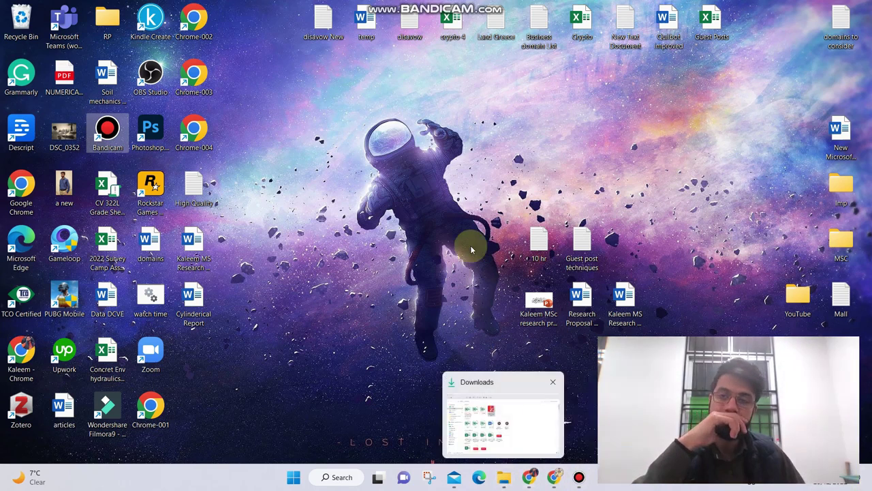
pyautogui.press('super+d')
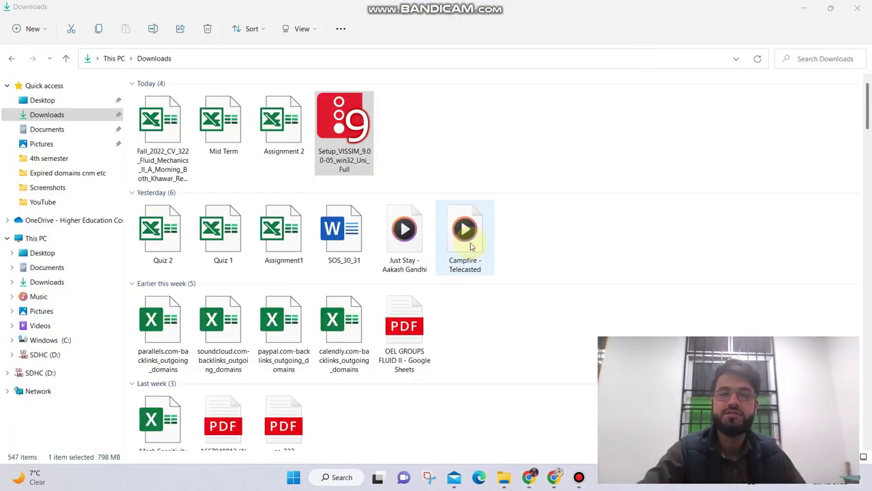
pyautogui.press('super+d')
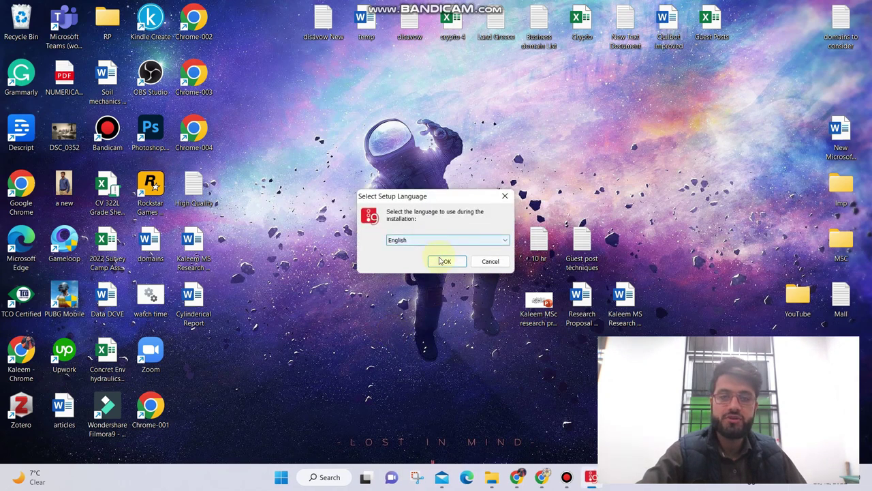
# Choose English, accept the licence agreement, and keep the default install folder.
pyautogui.click(444, 261)
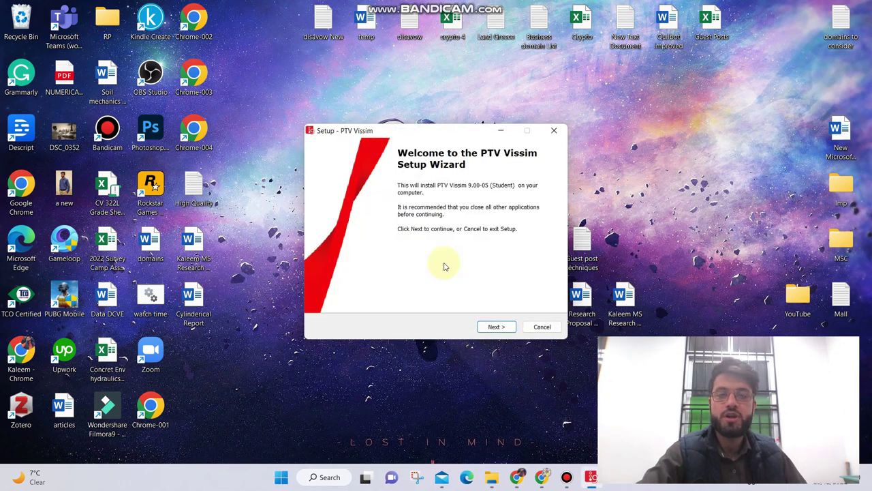
pyautogui.click(498, 330)
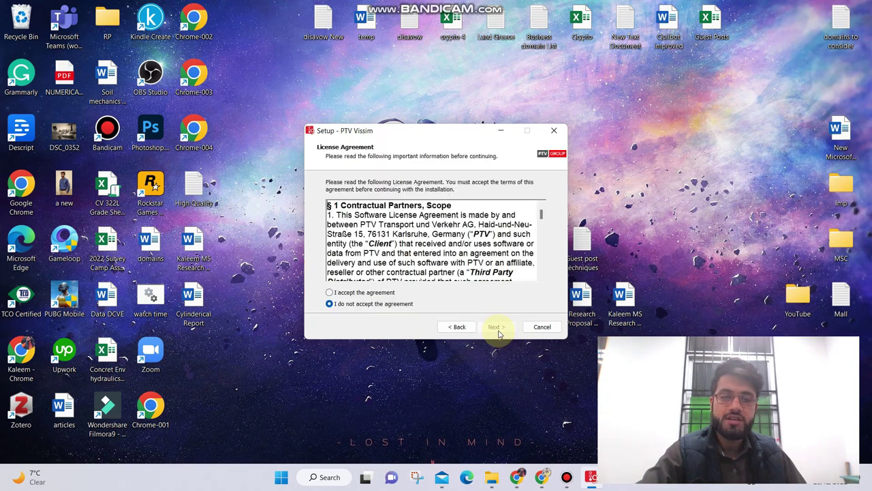
pyautogui.click(372, 294)
pyautogui.click(495, 327)
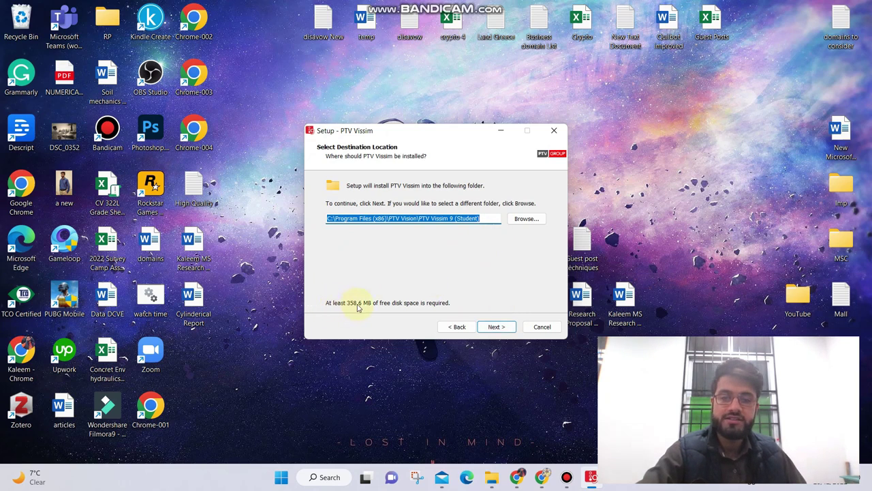
pyautogui.click(493, 328)
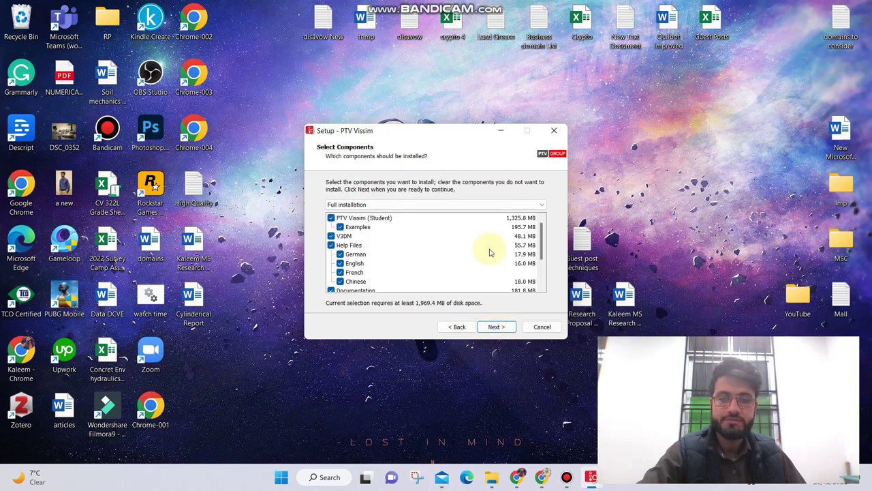
# Keep full components, the PTV Vision 2016 shortcut folder and default tasks, then install.
pyautogui.scroll(-2, 489, 252)
pyautogui.scroll(2, 477, 249)
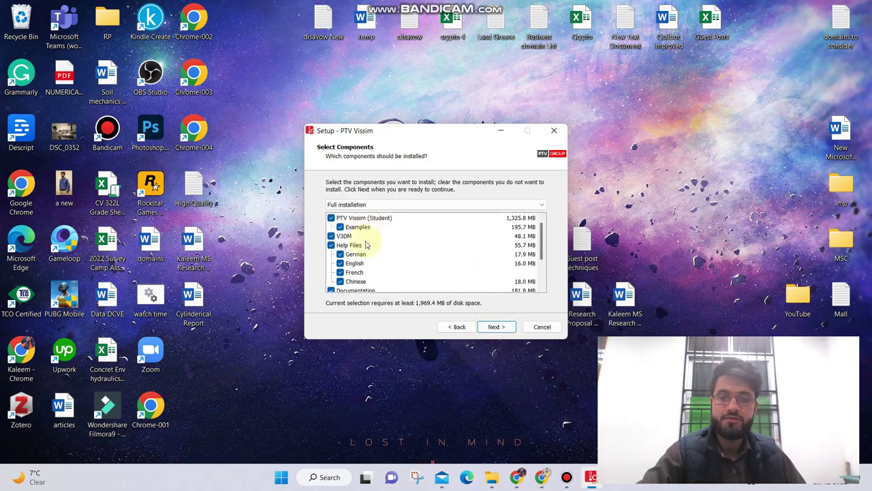
pyautogui.scroll(-2, 440, 265)
pyautogui.scroll(2, 460, 286)
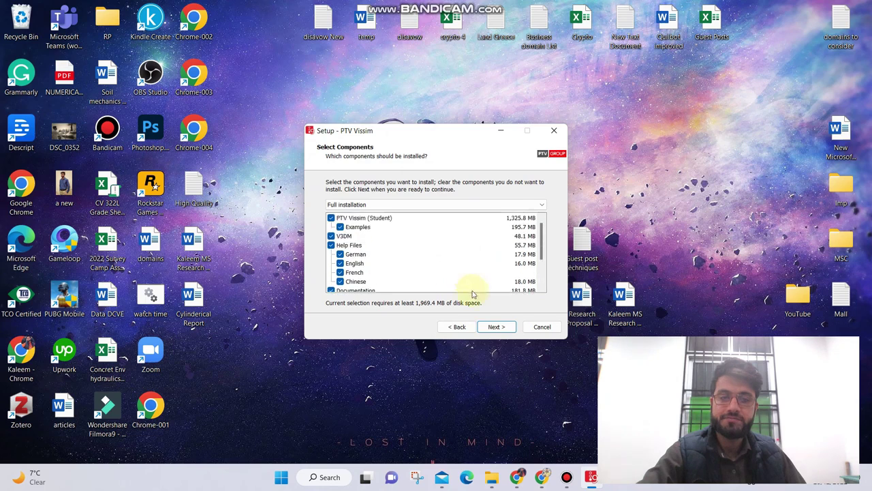
pyautogui.click(488, 327)
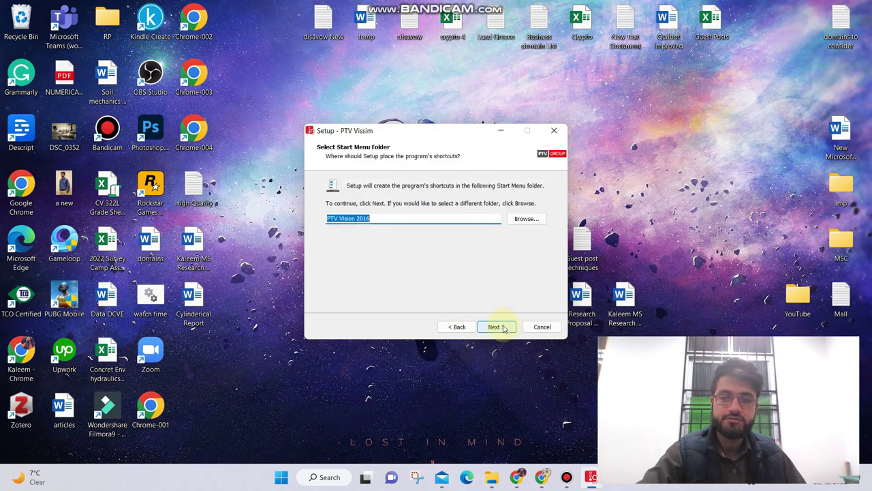
pyautogui.click(504, 328)
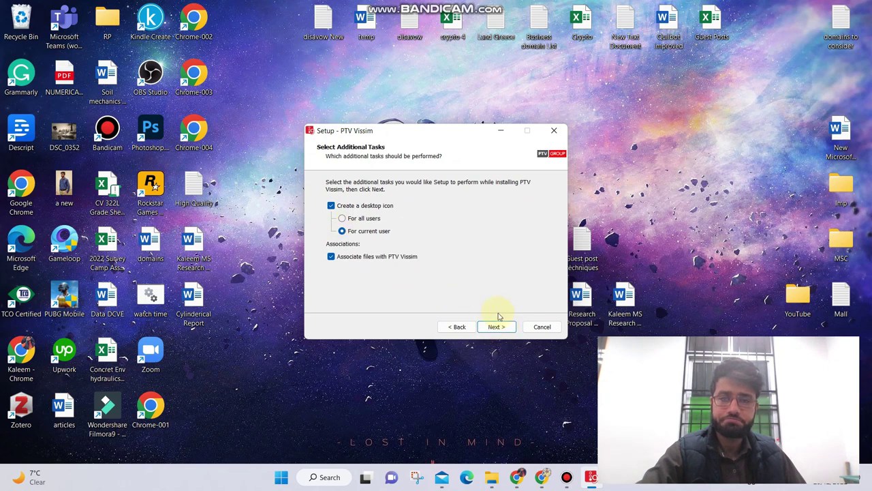
pyautogui.click(504, 330)
pyautogui.scroll(-5, 494, 279)
pyautogui.scroll(5, 494, 278)
pyautogui.click(496, 329)
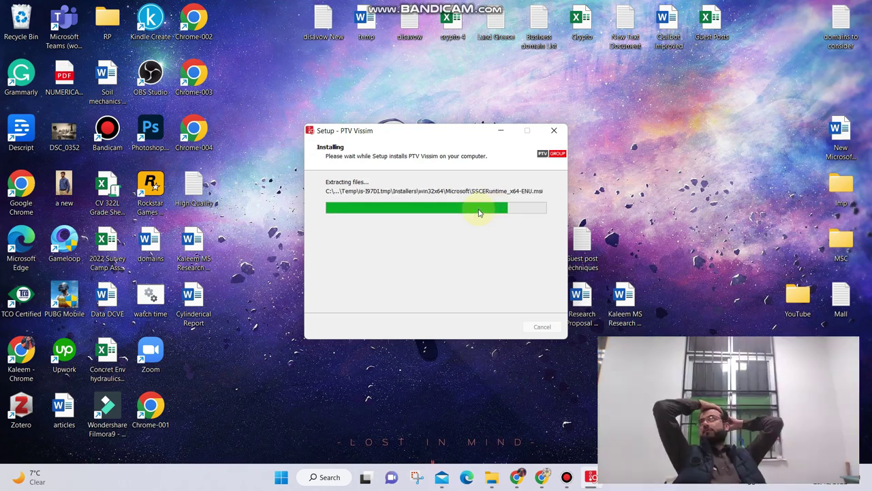
# Wait for the install, including VC12 runtime and DotNet v4.5, to reach the completion page.
pyautogui.click(567, 477)
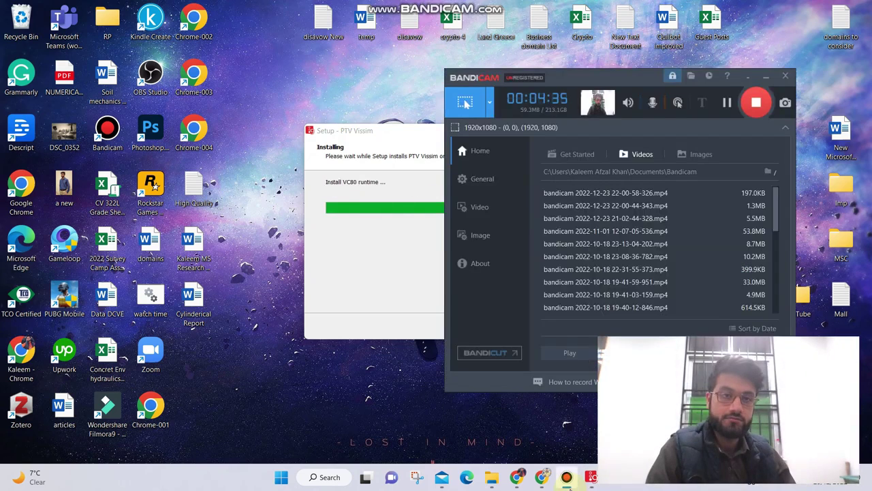
pyautogui.click(566, 477)
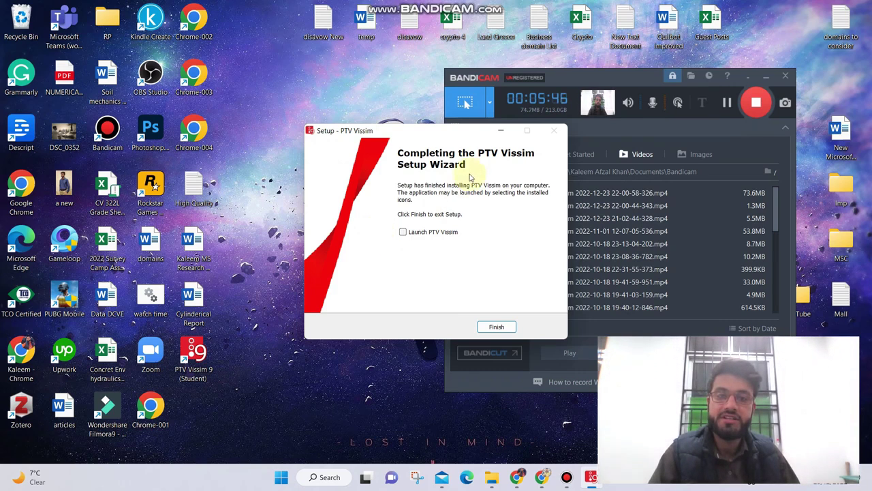
# Finish setup with 'Launch PTV Vissim' ticked and move the recorder window aside.
pyautogui.click(423, 233)
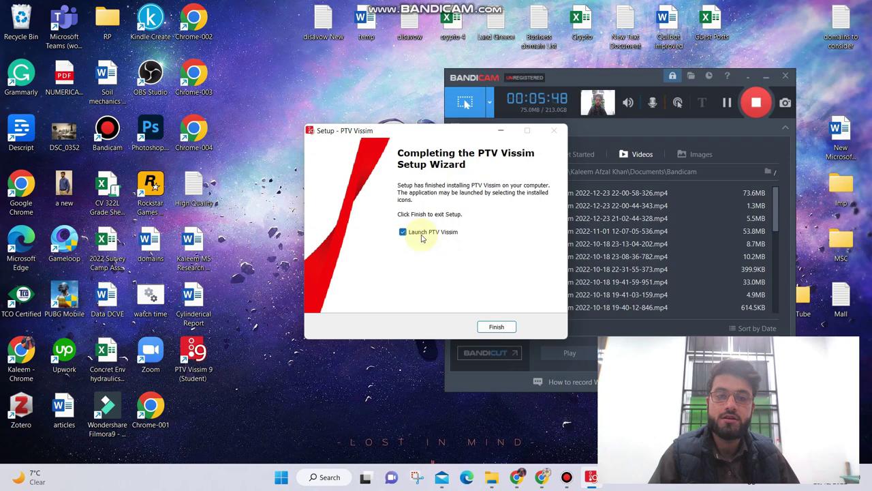
pyautogui.click(496, 327)
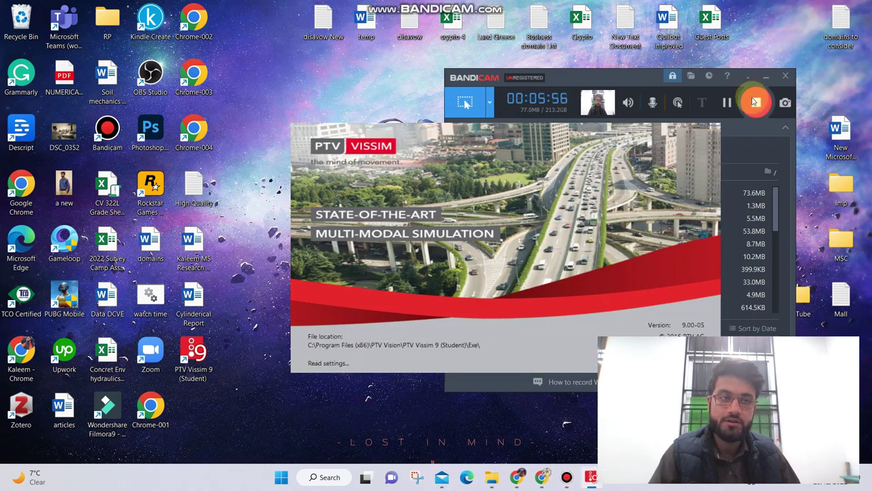
pyautogui.click(765, 75)
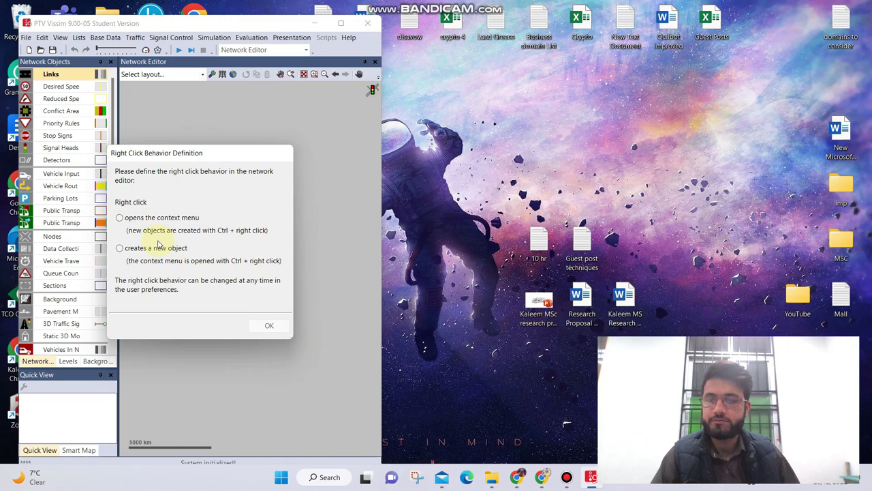
# Set right-click to open the context menu and maximize the Vissim window.
pyautogui.click(152, 218)
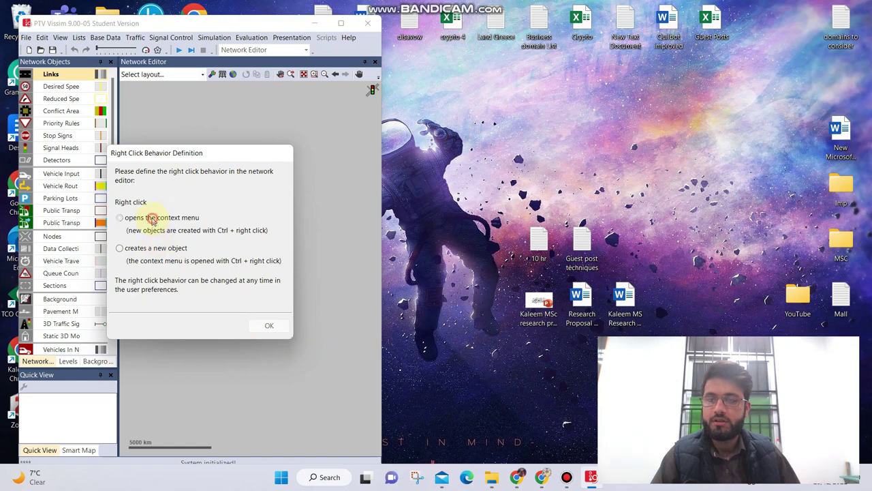
pyautogui.click(264, 326)
pyautogui.click(342, 24)
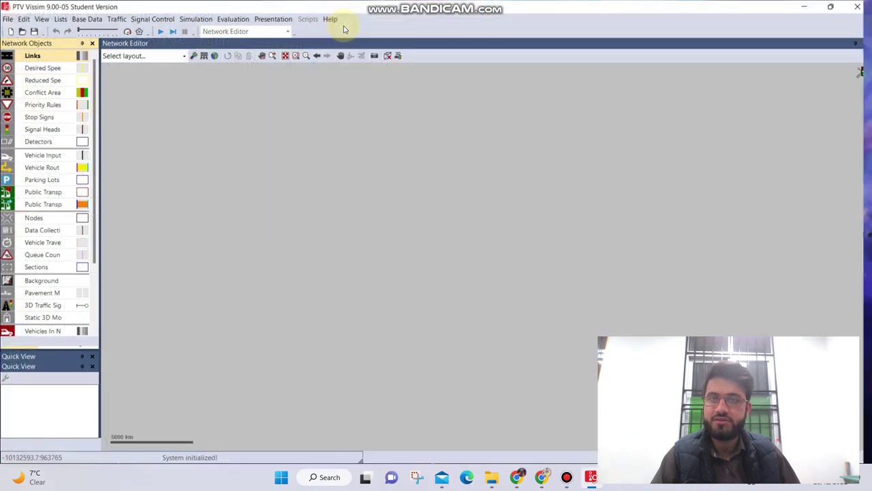